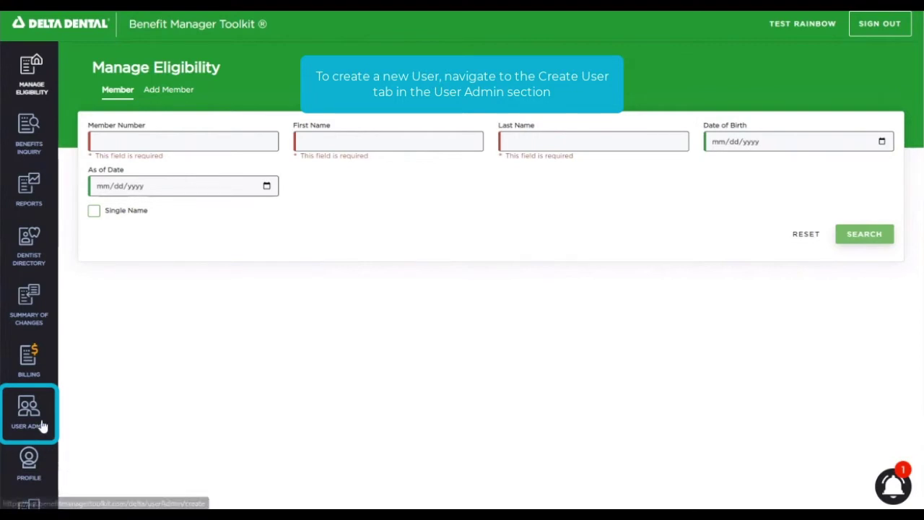
- Open the Create User form from User Admin in the left sidebar
{"action": "left_click", "coordinate": [31, 435]}
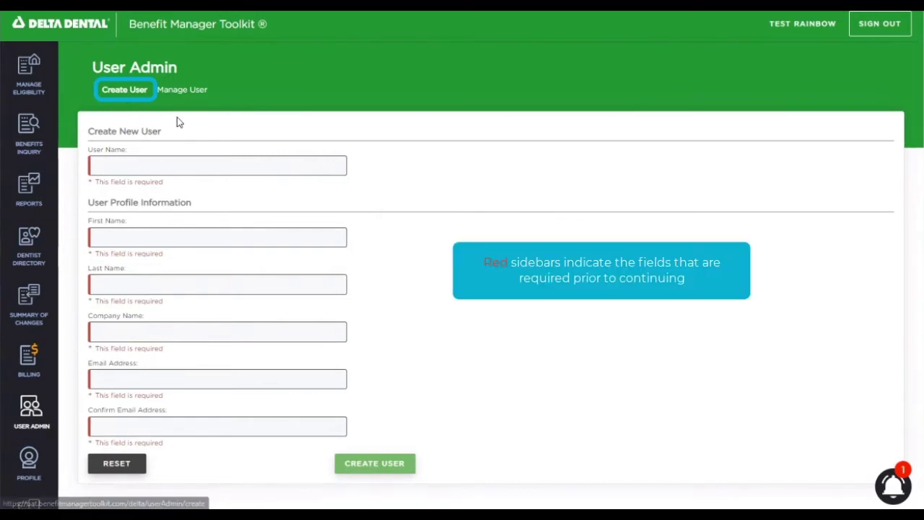
- Type 'Tes' as the start of the user name, then delete its last character
{"action": "left_click", "coordinate": [119, 166]}
{"action": "type", "text": "Test"}
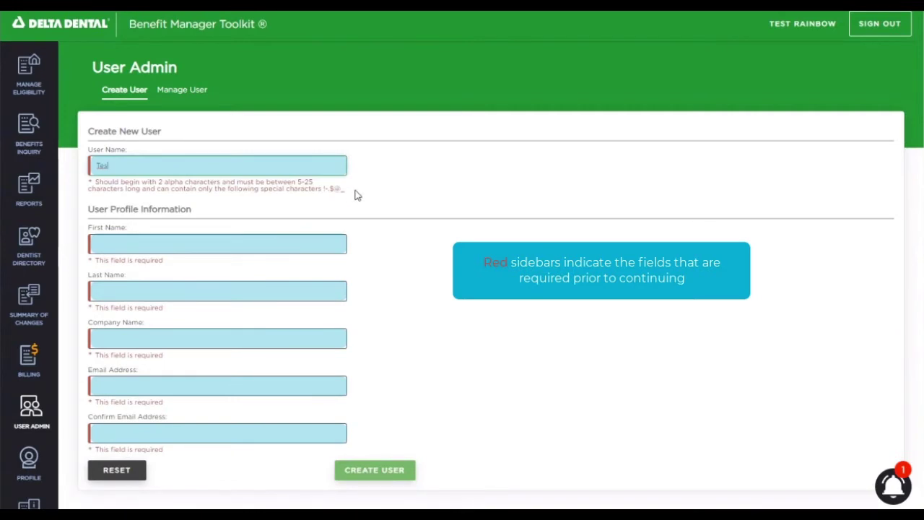
{"action": "key", "text": "BackSpace"}
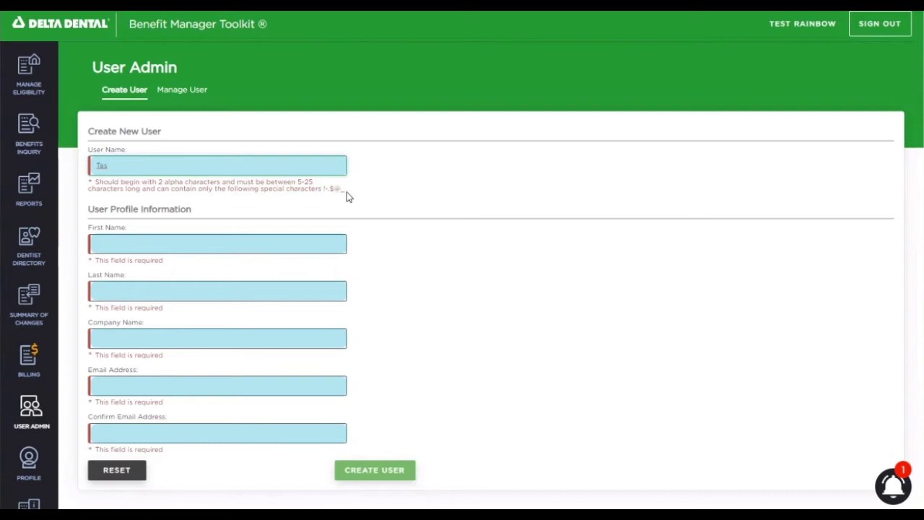
- Finish the user name, enter the user's first and last name, and set company to 'Delta Dental'
{"action": "type", "text": "t88"}
{"action": "left_click", "coordinate": [118, 226]}
{"action": "type", "text": "Minnie"}
{"action": "key", "text": "Tab"}
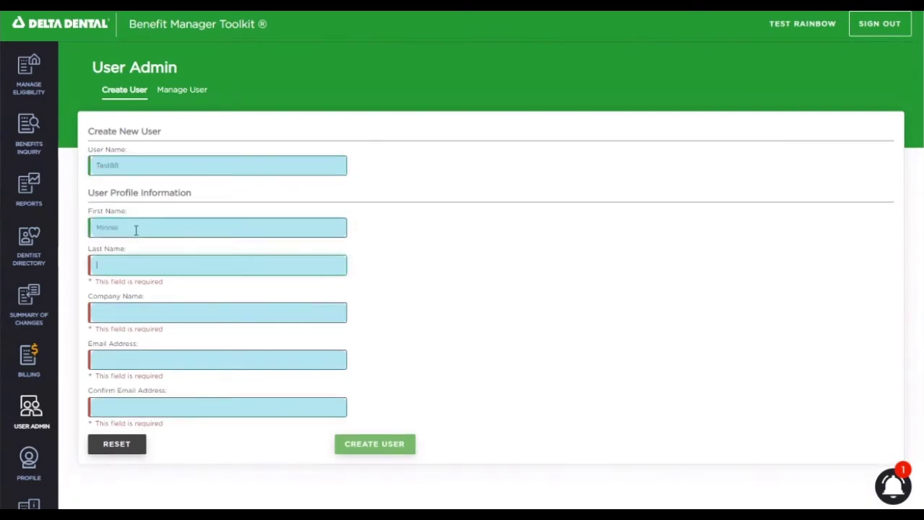
{"action": "type", "text": "Mouse"}
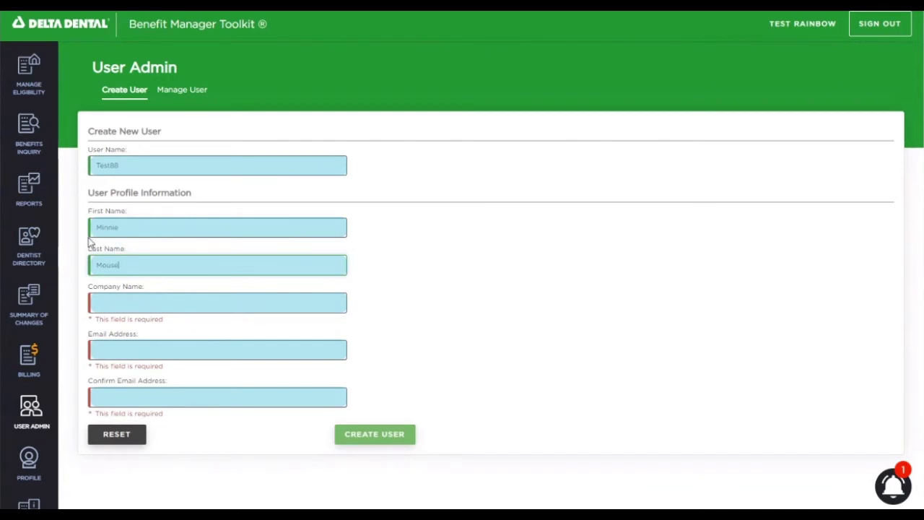
{"action": "left_click", "coordinate": [98, 307]}
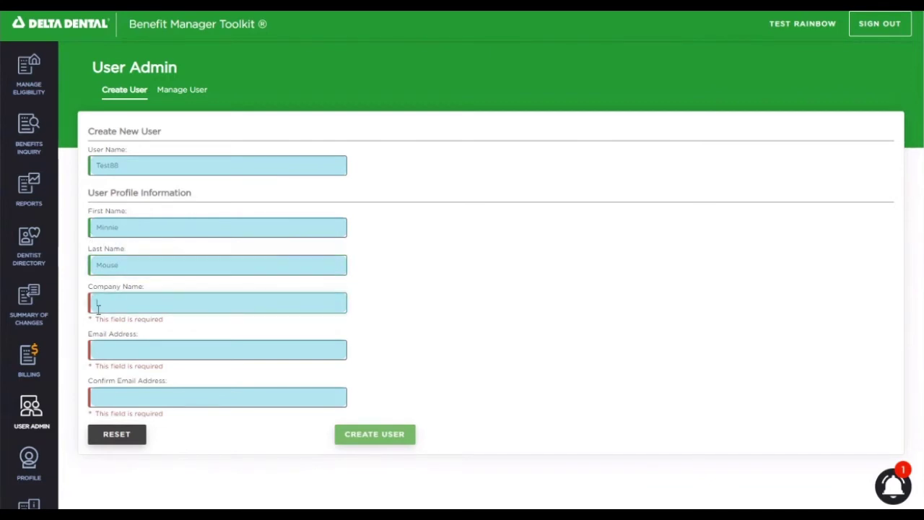
{"action": "type", "text": "Delta Dental"}
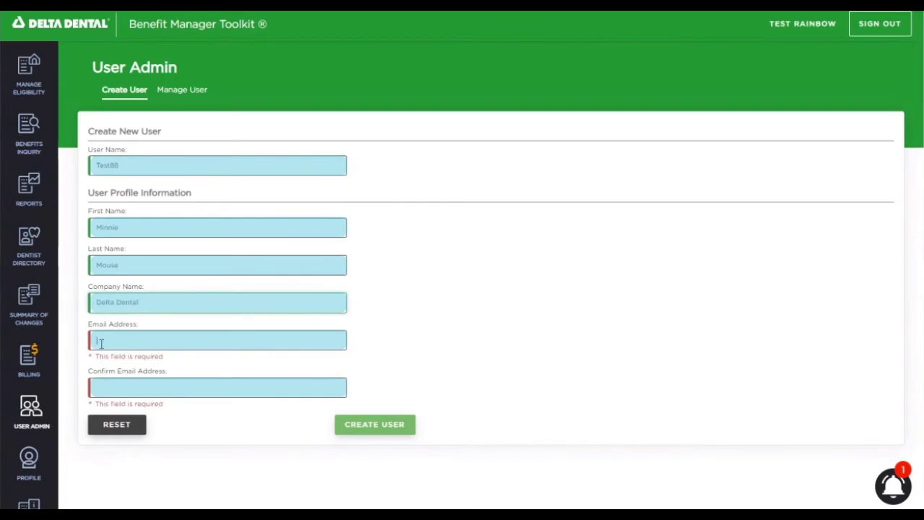
- Enter the user's e-mail address and a confirmation e-mail, correcting them so both match
{"action": "left_click", "coordinate": [101, 343]}
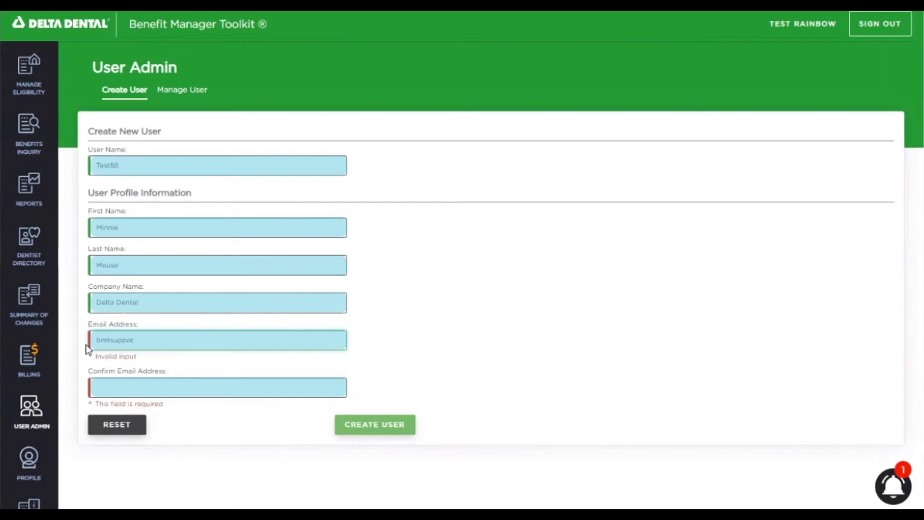
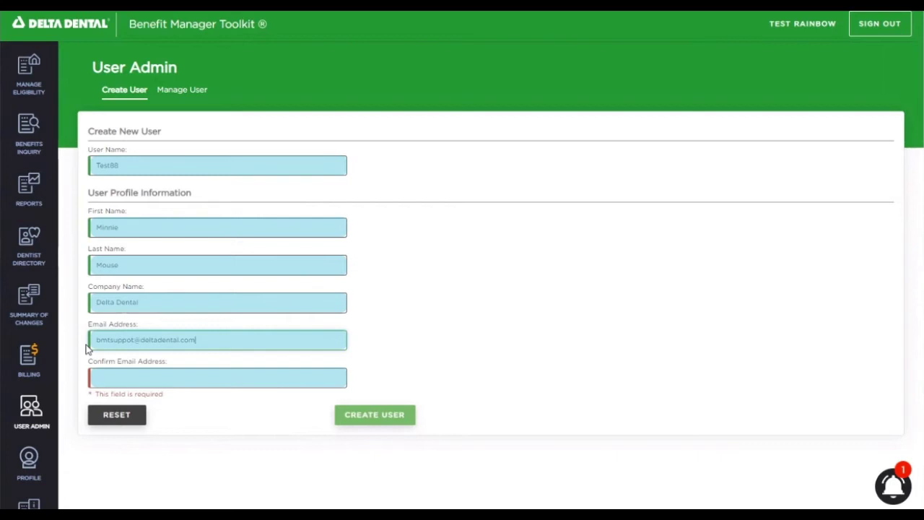
{"action": "left_click", "coordinate": [100, 375]}
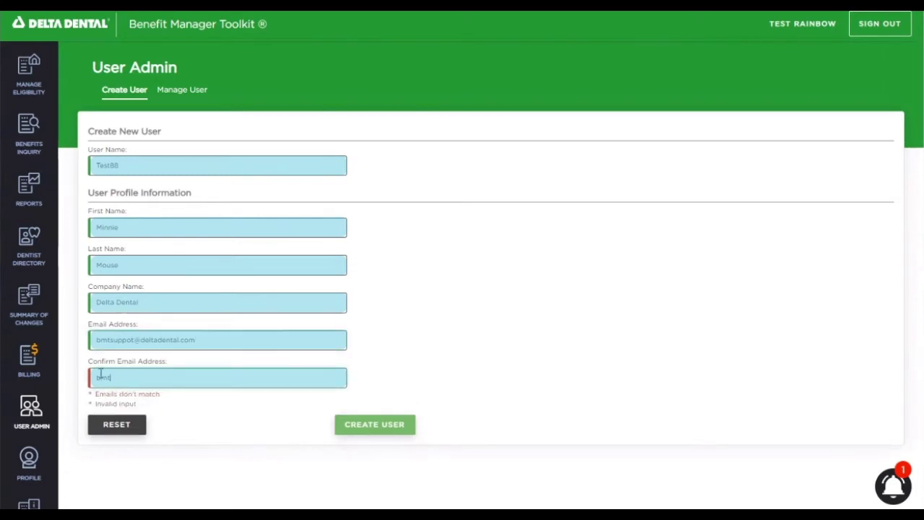
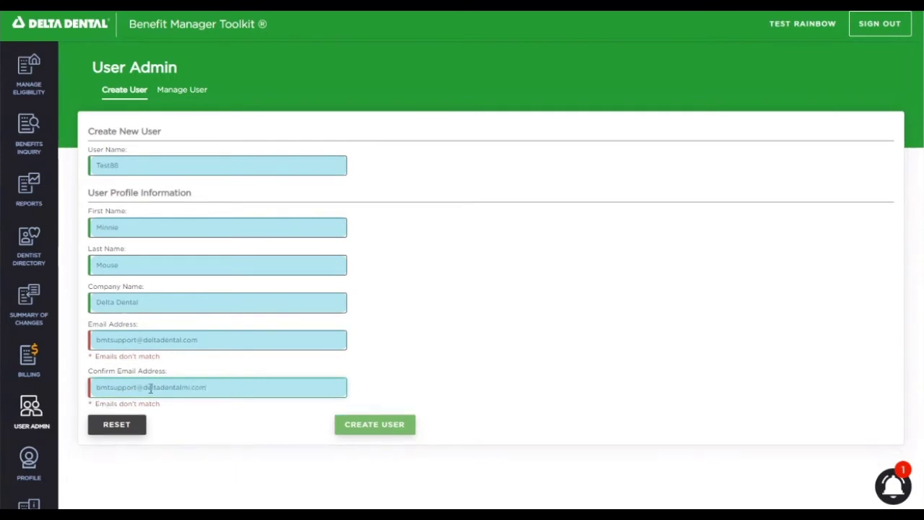
{"action": "left_click", "coordinate": [184, 339]}
{"action": "type", "text": "mi"}
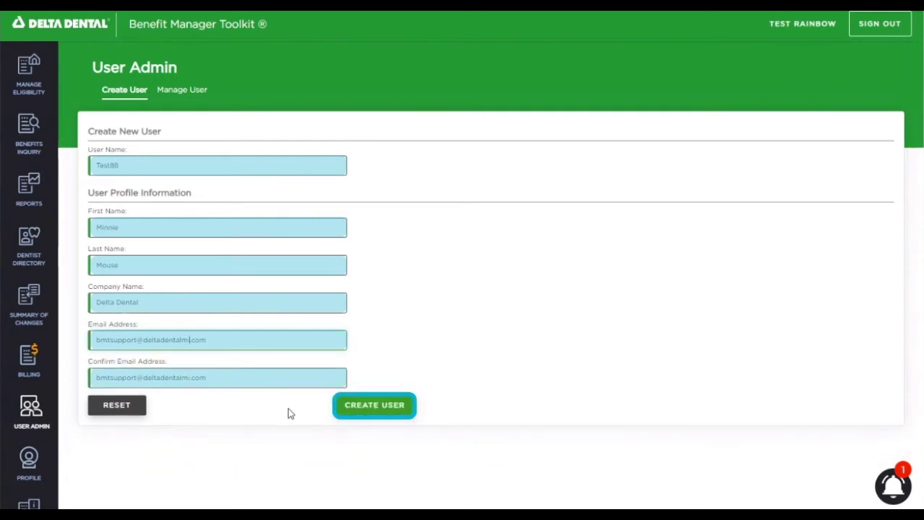
- Submit the user, then replace the duplicate user name with unique Testing16 and resubmit
{"action": "left_click", "coordinate": [363, 407]}
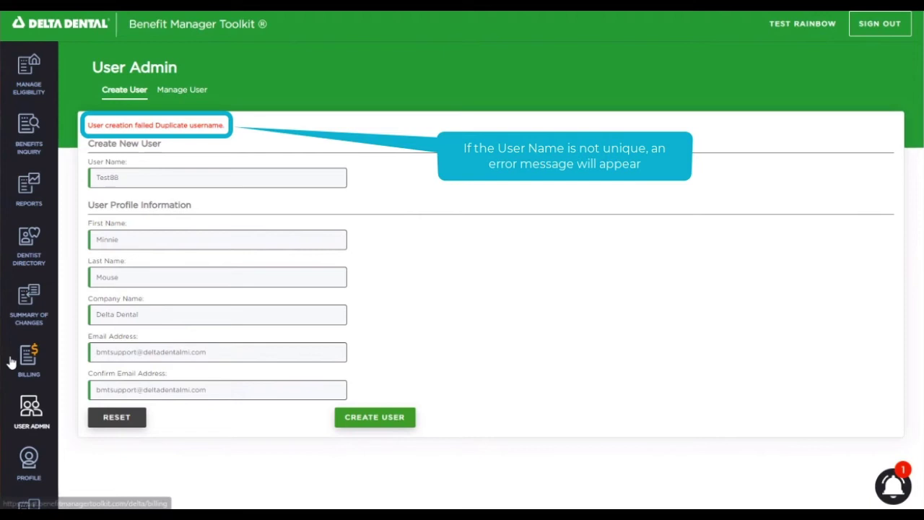
{"action": "left_click", "coordinate": [137, 181]}
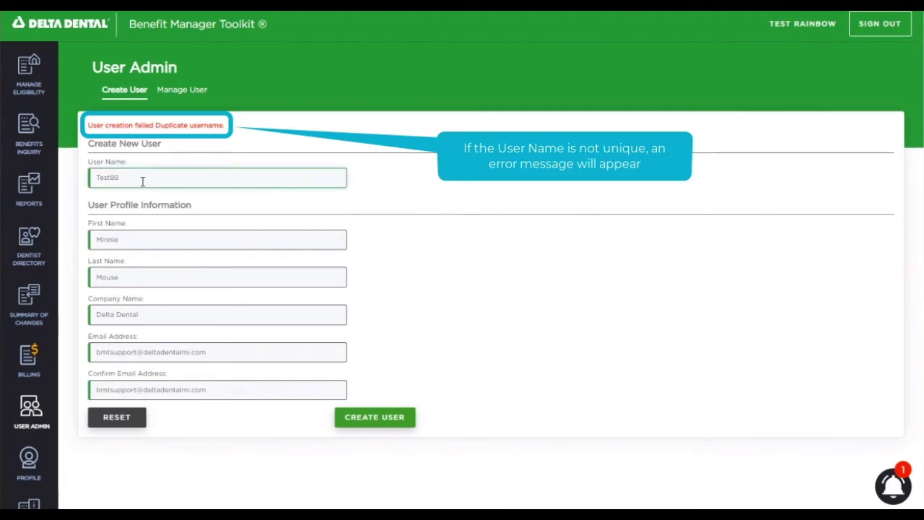
{"action": "key", "text": "BackSpace"}
{"action": "key", "text": "BackSpace"}
{"action": "type", "text": "ing1"}
{"action": "key", "text": "BackSpace"}
{"action": "type", "text": "16"}
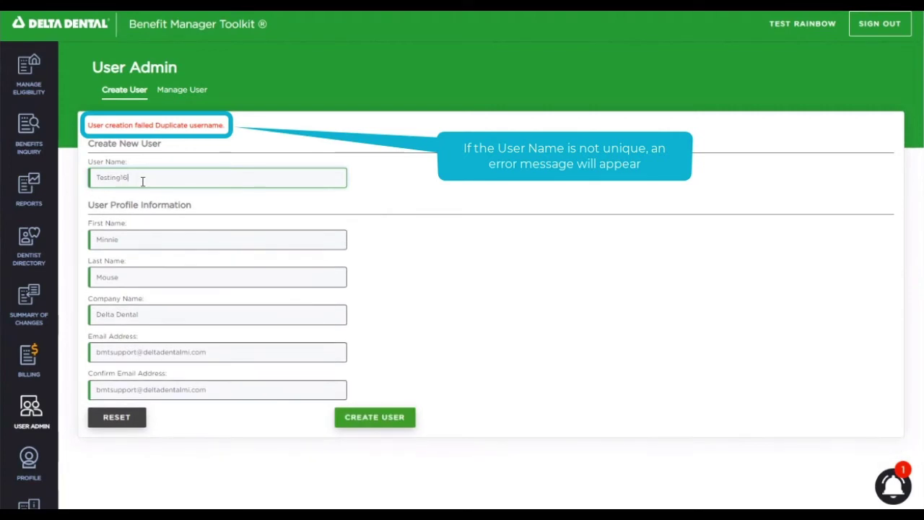
{"action": "left_click", "coordinate": [354, 418]}
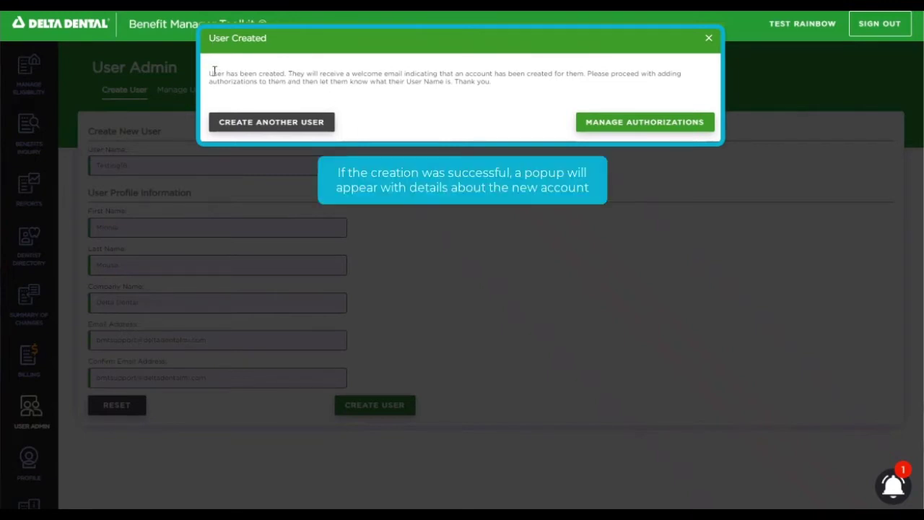
- Highlight the creation, authorization and share-user-name sentences of the confirmation, then clear the highlight
{"action": "left_click_drag", "start_coordinate": [214, 72], "coordinate": [285, 72]}
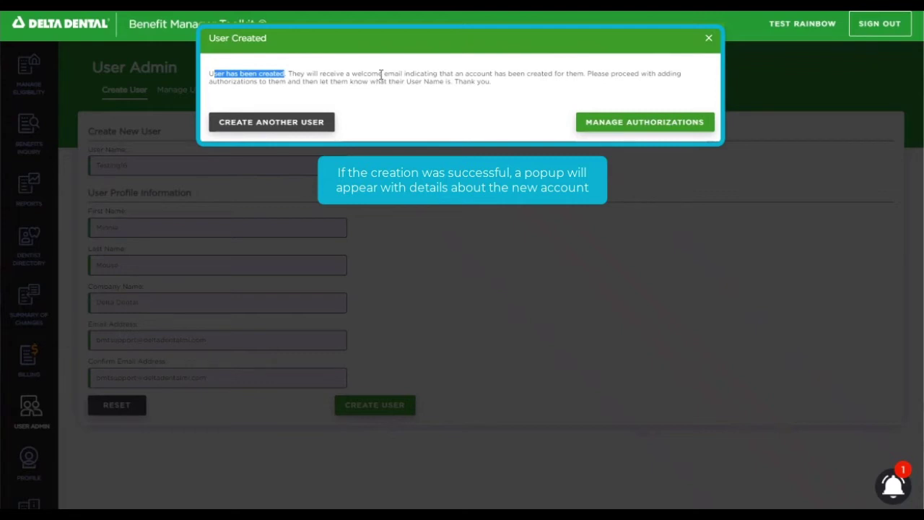
{"action": "left_click_drag", "start_coordinate": [587, 73], "coordinate": [261, 90]}
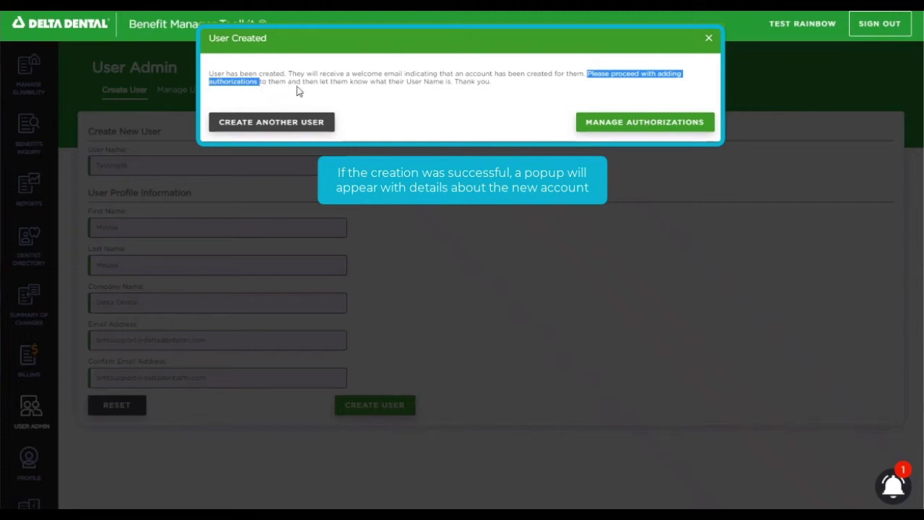
{"action": "left_click_drag", "start_coordinate": [351, 83], "coordinate": [452, 83]}
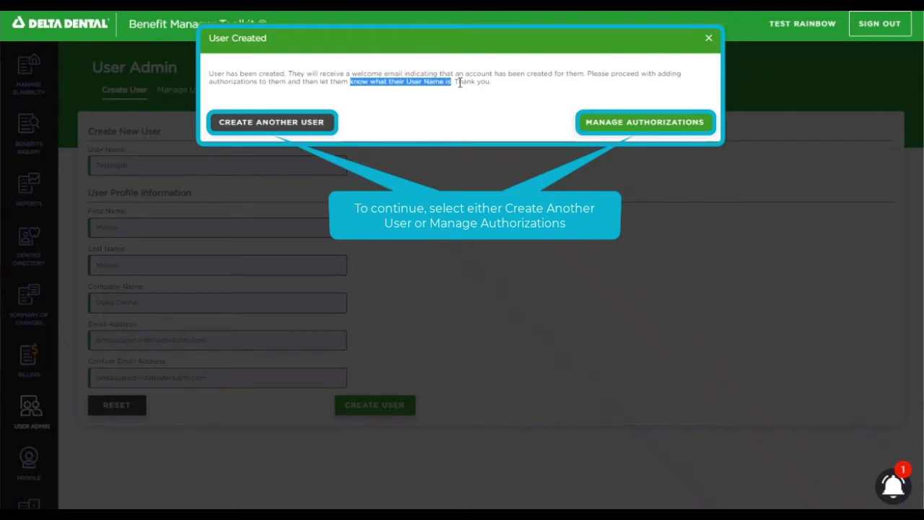
{"action": "left_click", "coordinate": [463, 117]}
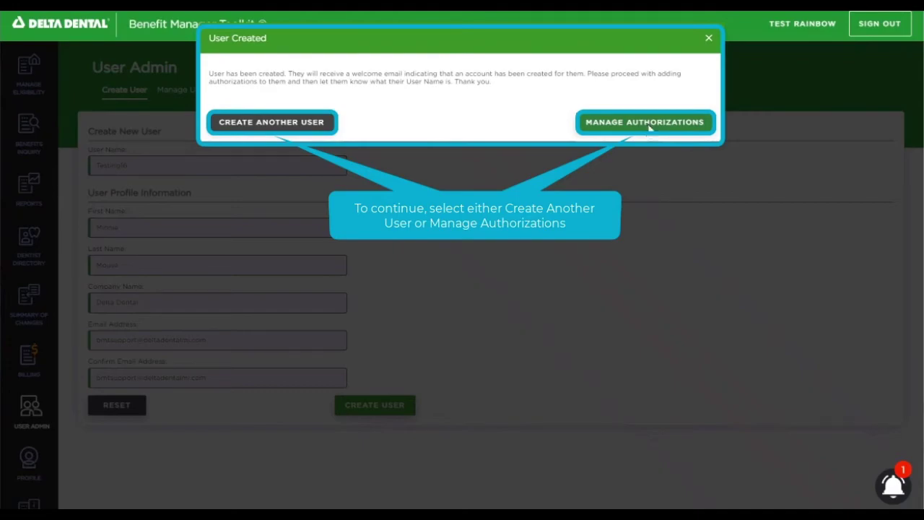
- Choose Manage Authorizations from the User Created popup
{"action": "left_click", "coordinate": [649, 127]}
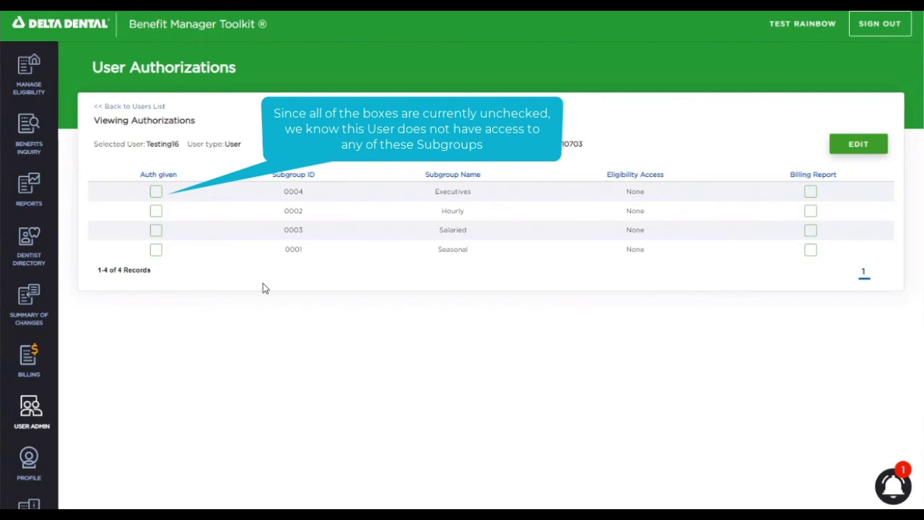
- Edit the new user's authorizations and pick Select for all SubGroups
{"action": "left_click", "coordinate": [860, 151]}
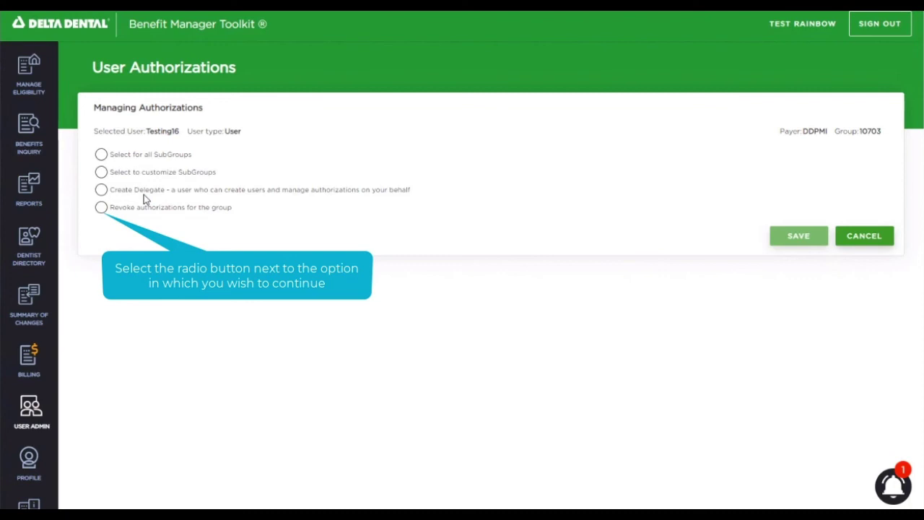
{"action": "left_click", "coordinate": [102, 156]}
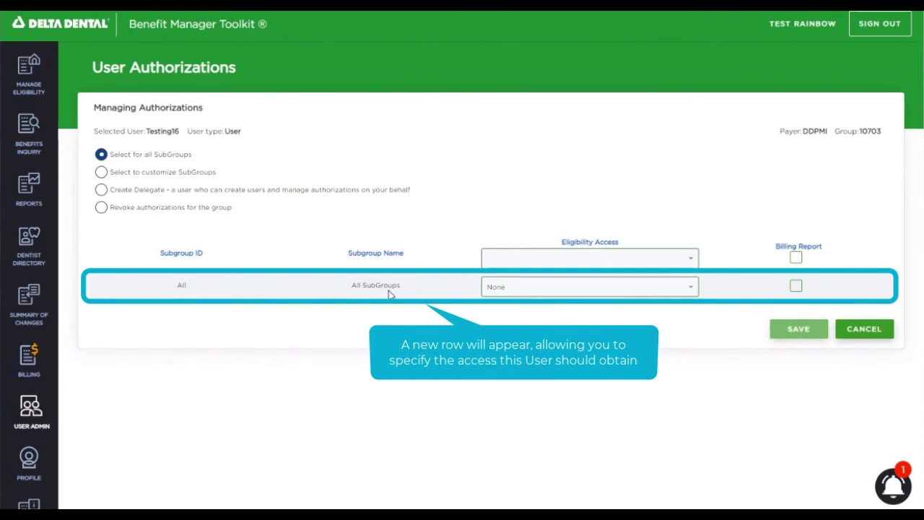
- Set All SubGroups eligibility access to Inquiry and tick Billing Report
{"action": "left_click", "coordinate": [693, 288]}
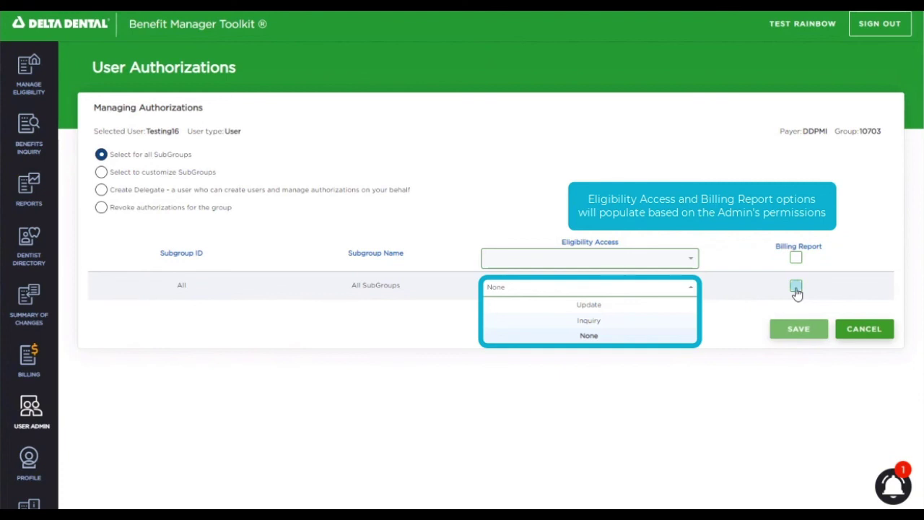
{"action": "left_click", "coordinate": [589, 321]}
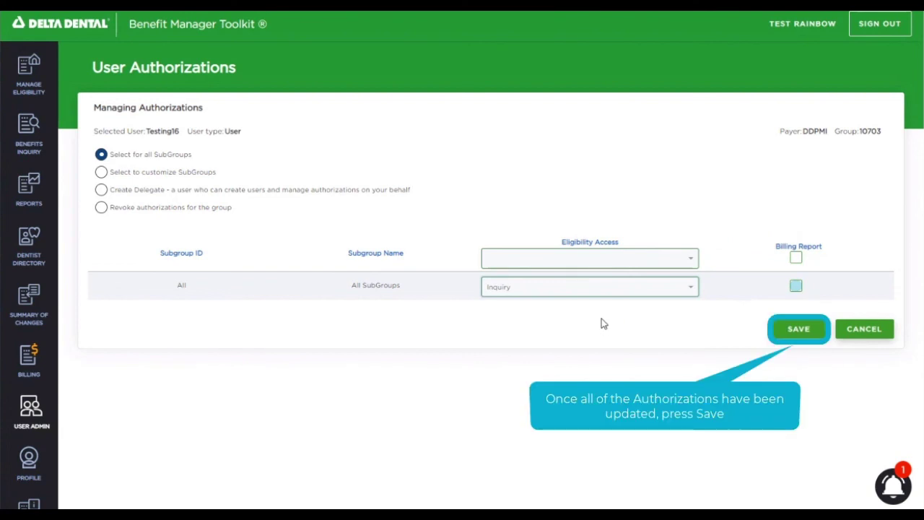
{"action": "left_click", "coordinate": [796, 287]}
- Save the authorization changes and view the updated authorizations for all four subgroups
{"action": "left_click", "coordinate": [794, 329]}
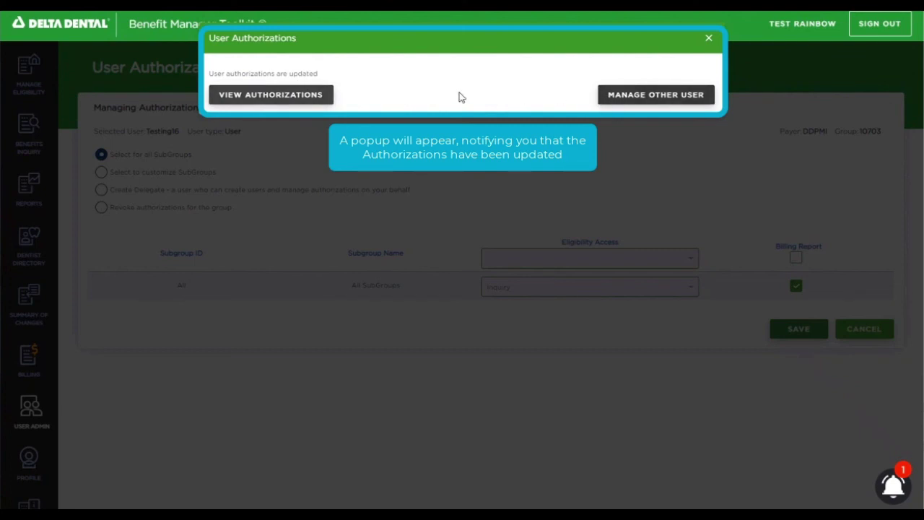
{"action": "left_click", "coordinate": [279, 99]}
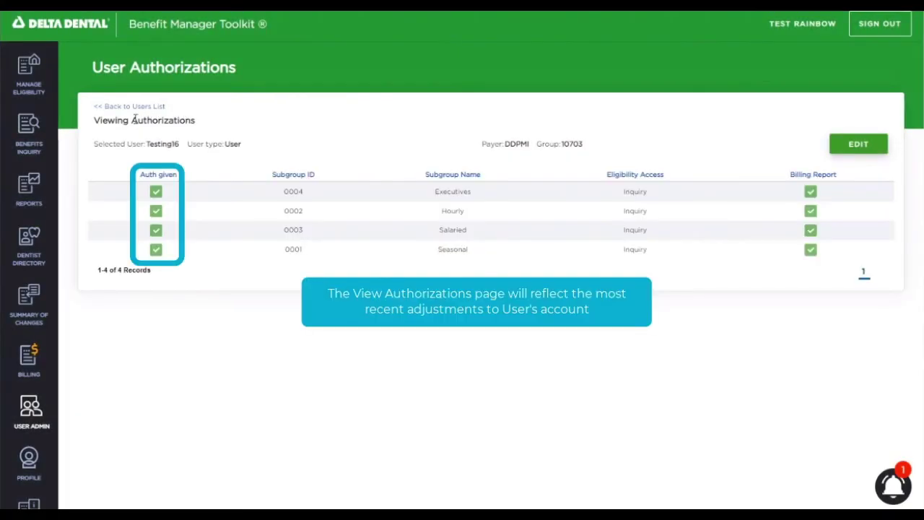